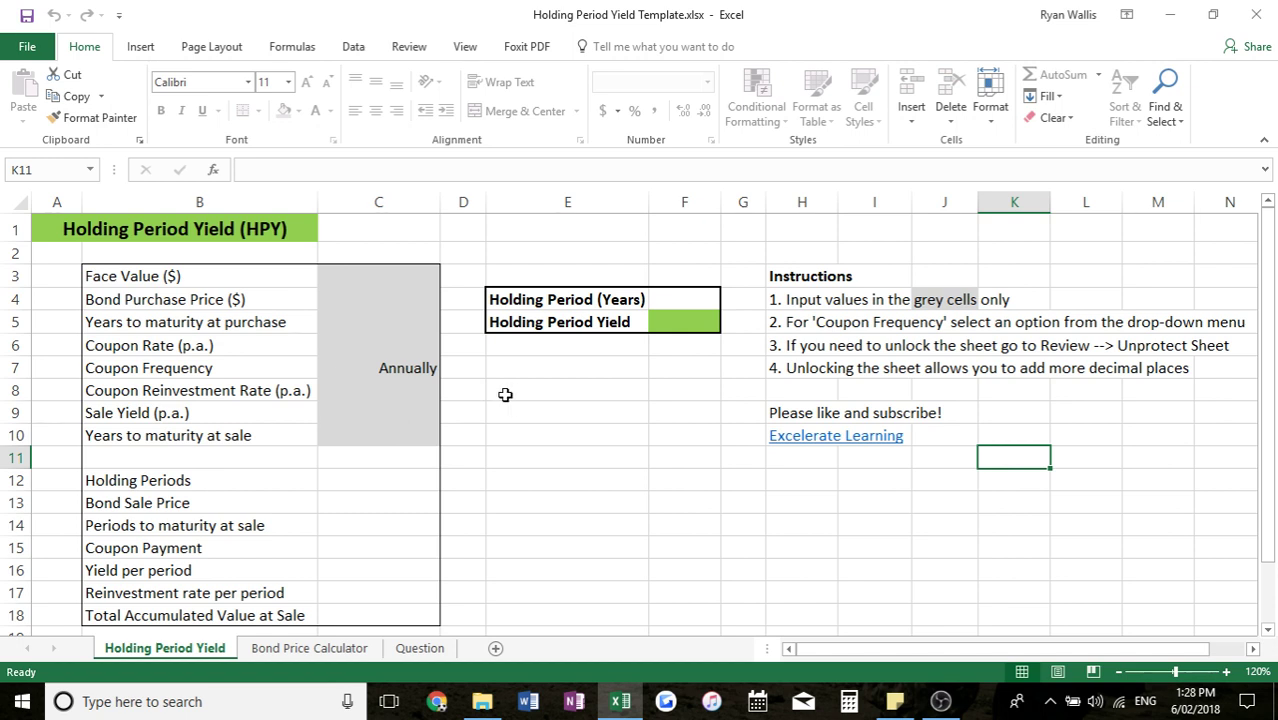
# Check the Bond Price Calculator and Question sheets for the bond problem details
pyautogui.click(362, 278)
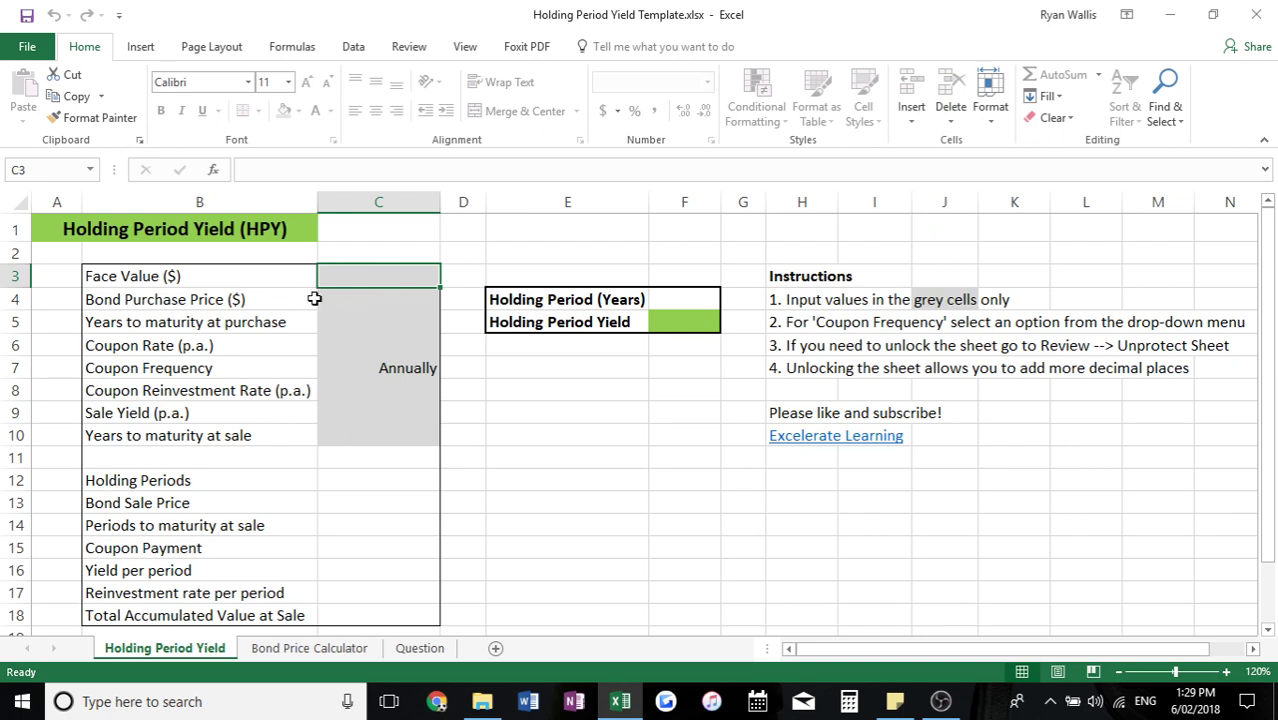
pyautogui.click(340, 299)
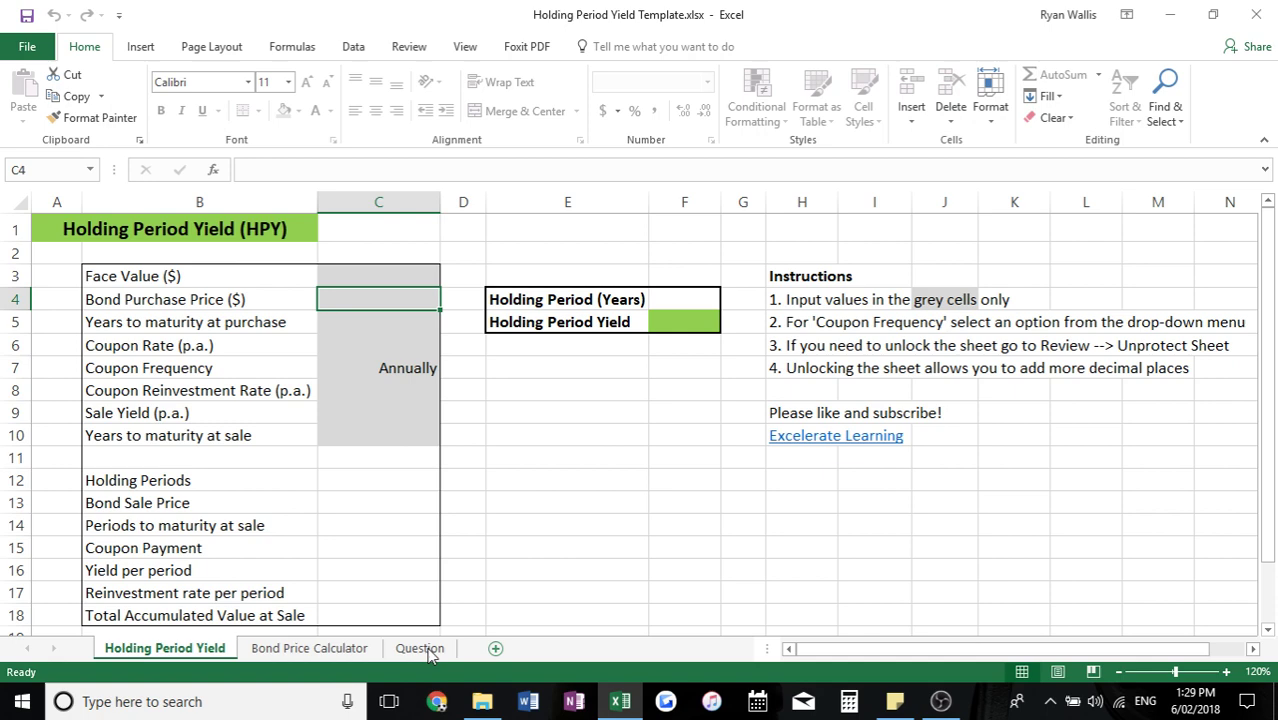
pyautogui.click(352, 648)
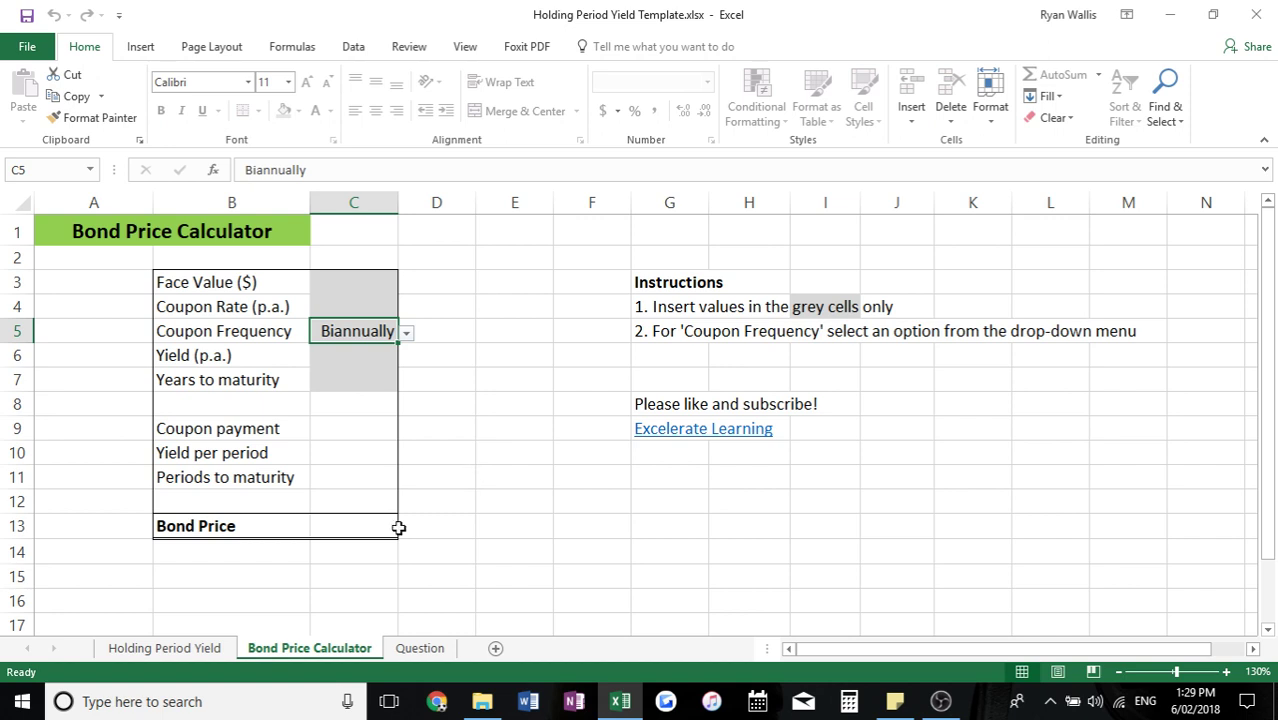
pyautogui.click(188, 651)
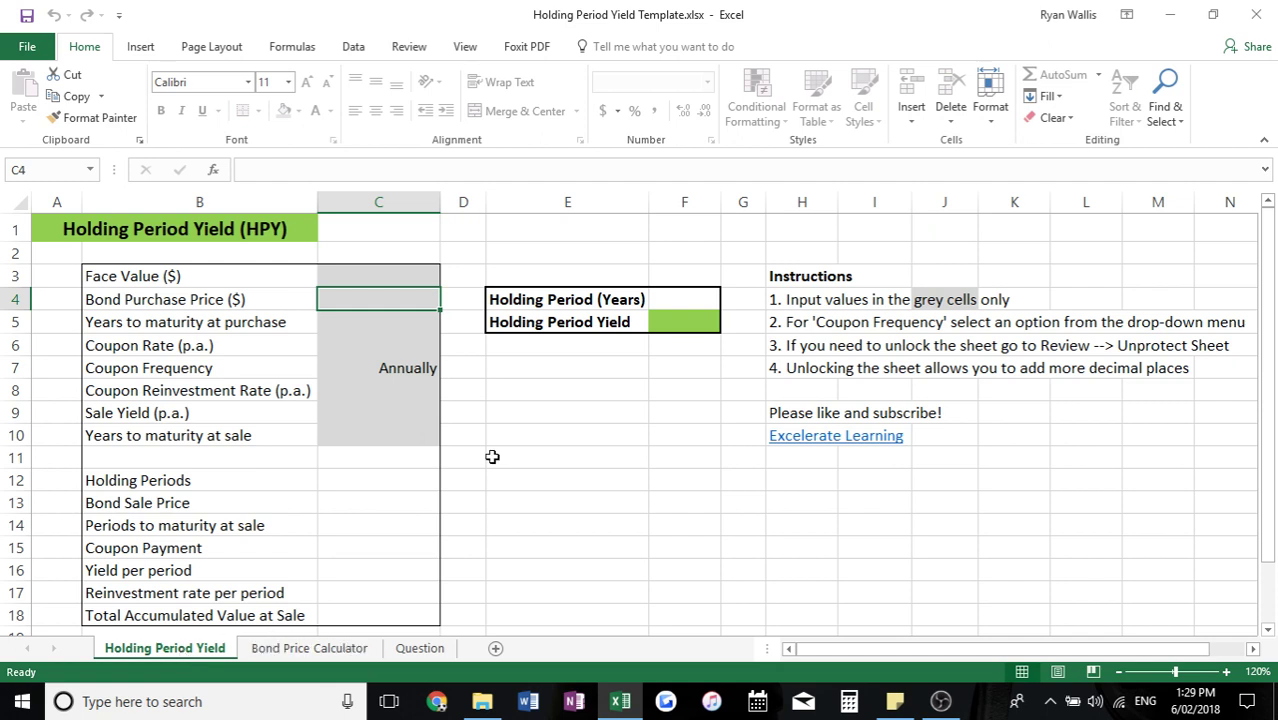
pyautogui.click(422, 650)
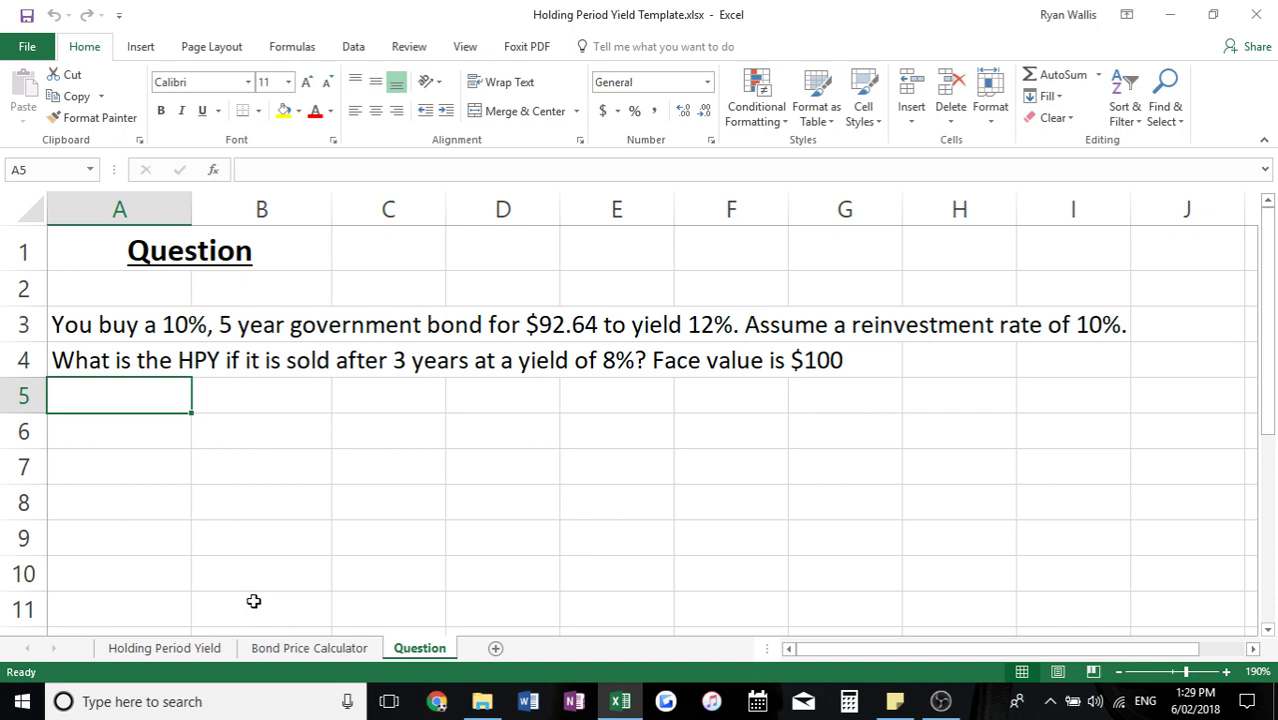
pyautogui.click(178, 651)
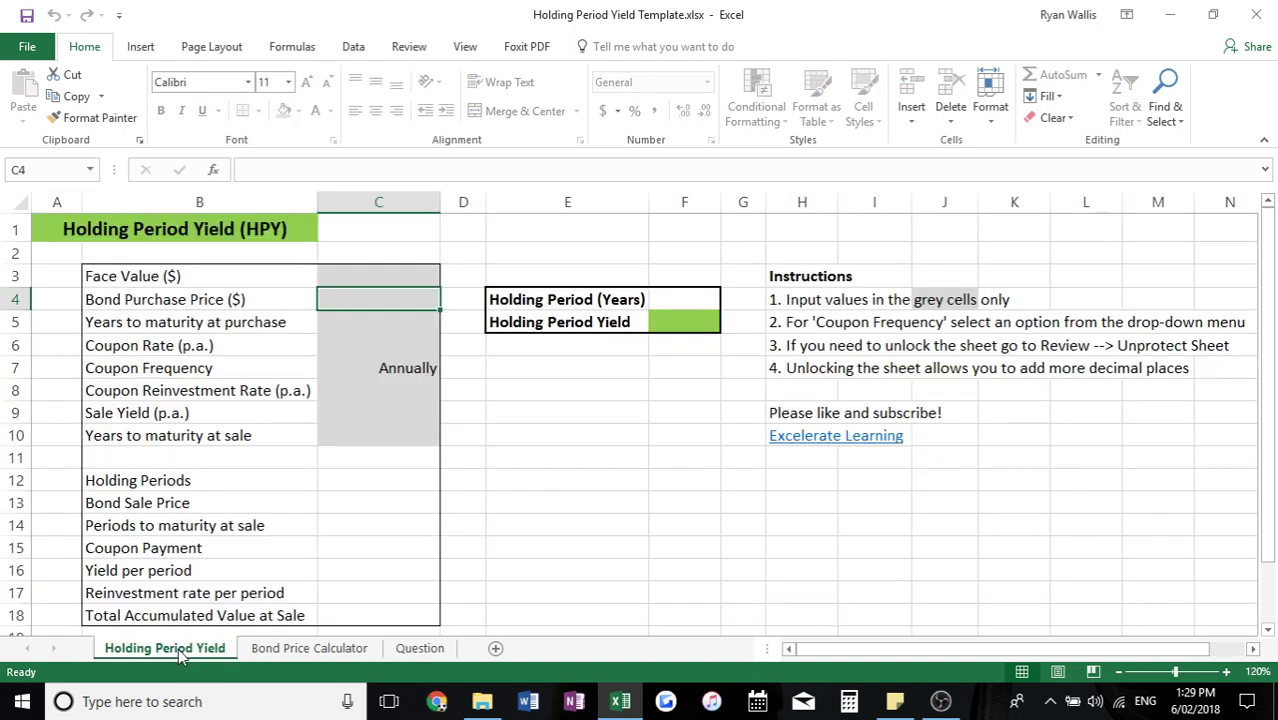
# Enter $100 face value, 92.64 price, 5 years to maturity and 10% coupon in C3:C6
pyautogui.click(329, 279)
pyautogui.press('End')
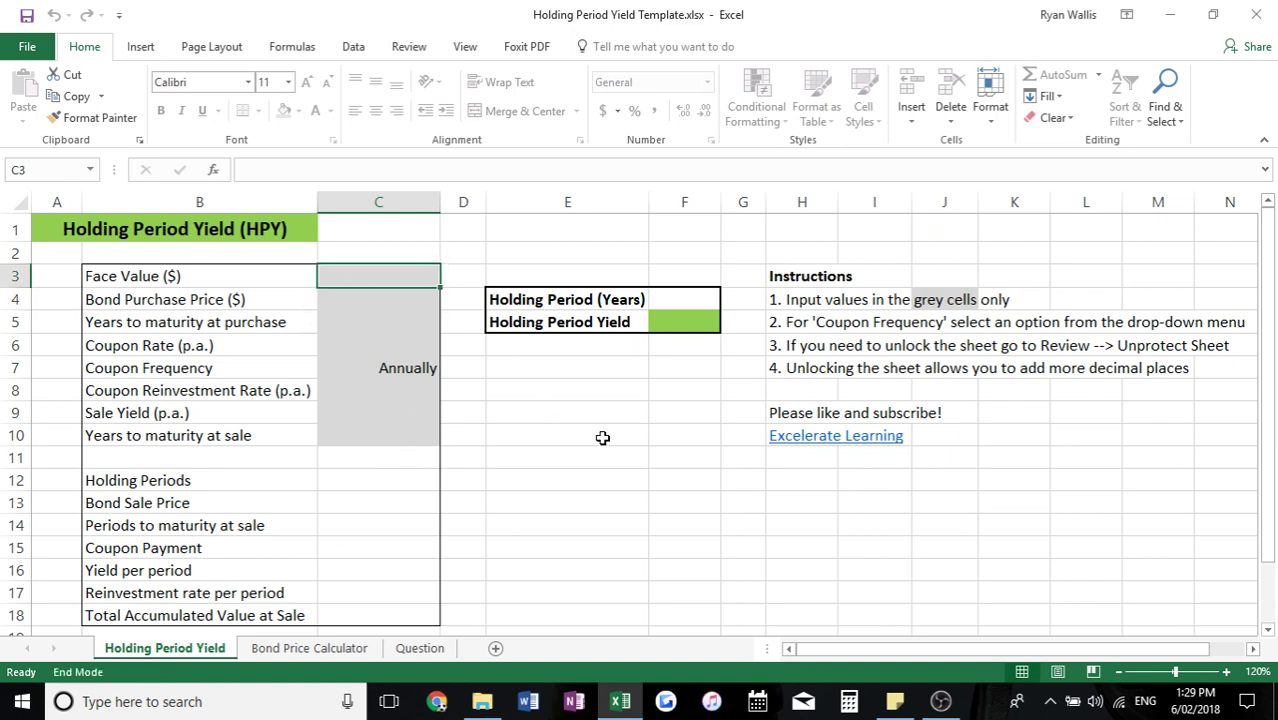
pyautogui.press('Num_Lock')
pyautogui.write('$100.00')
pyautogui.press('Return')
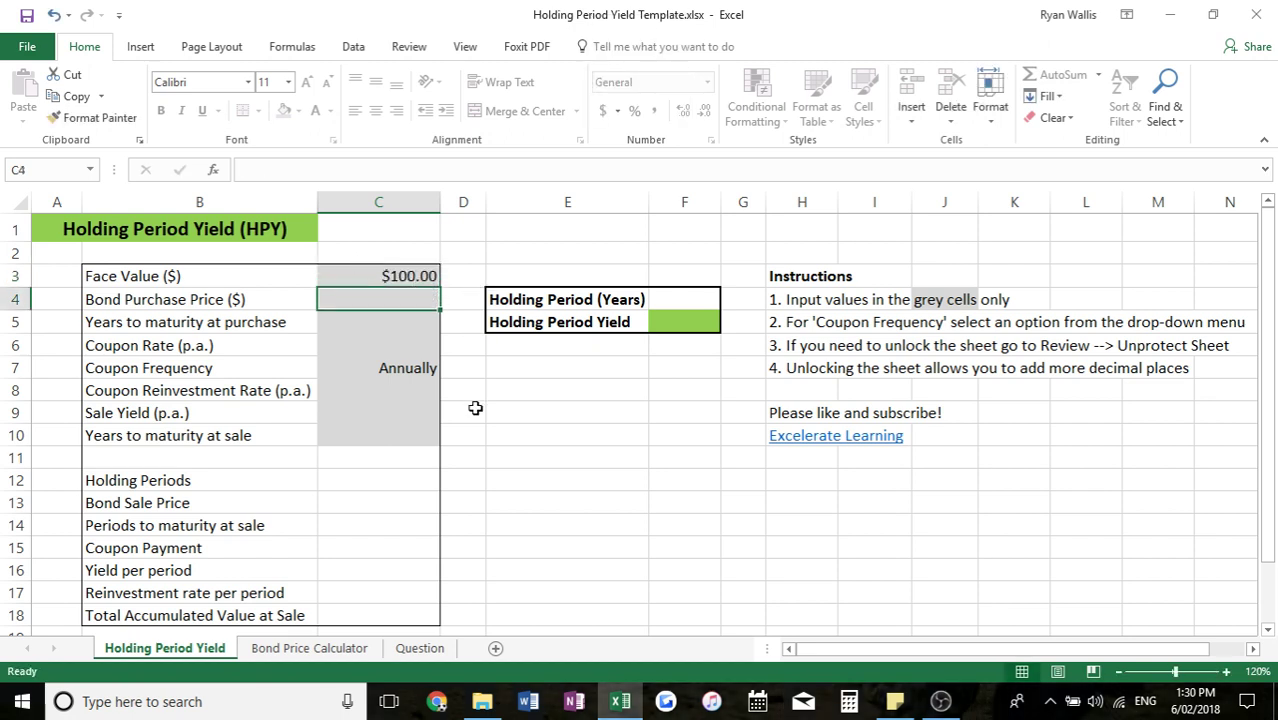
pyautogui.write('92.')
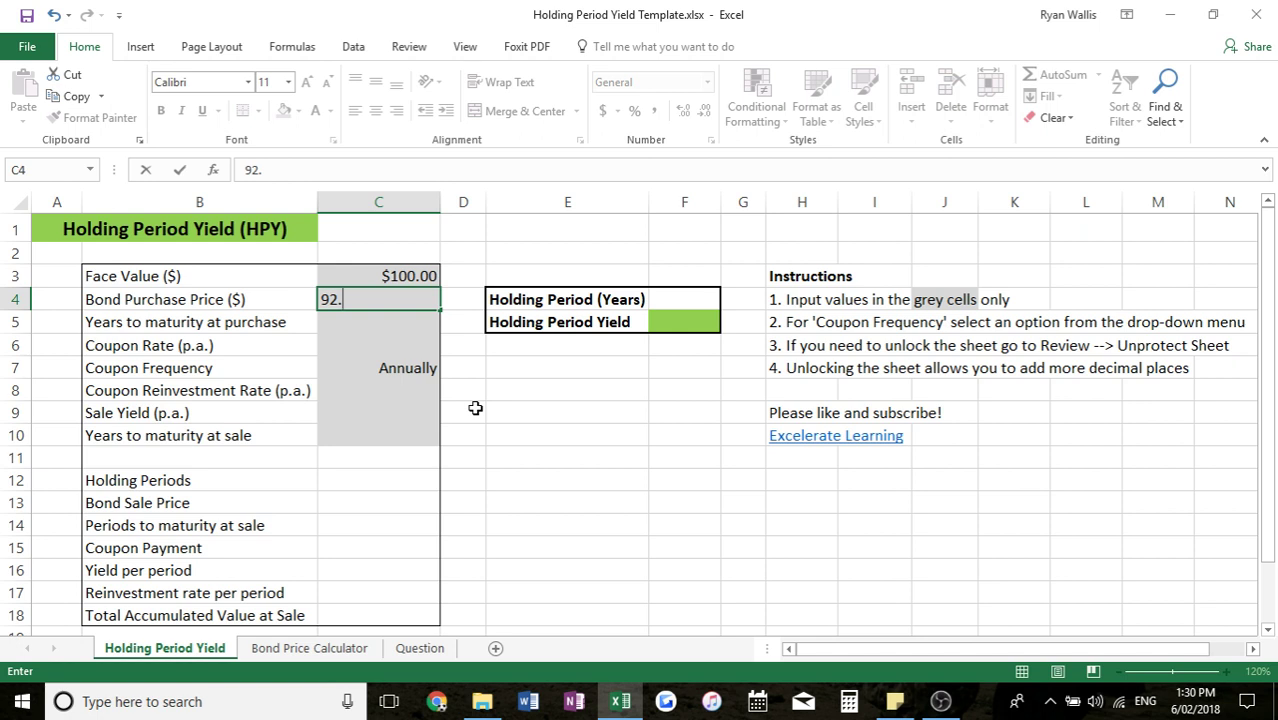
pyautogui.write('64')
pyautogui.press('Return')
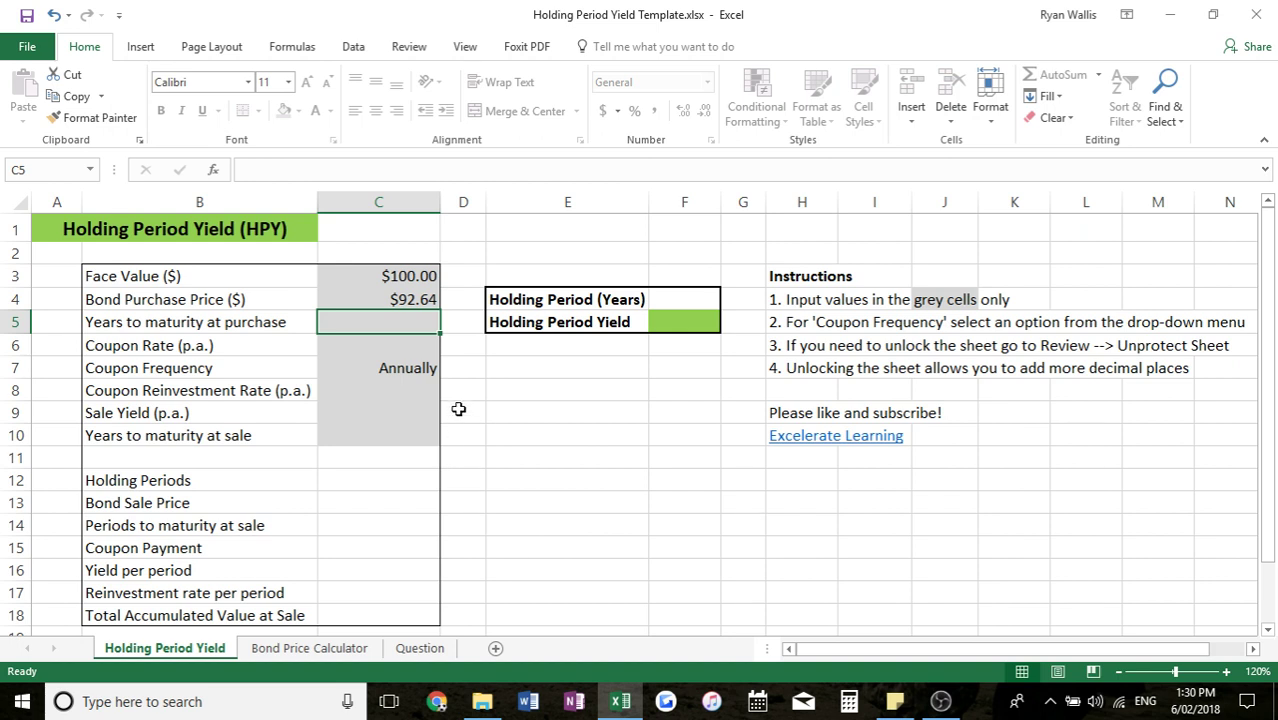
pyautogui.write('5')
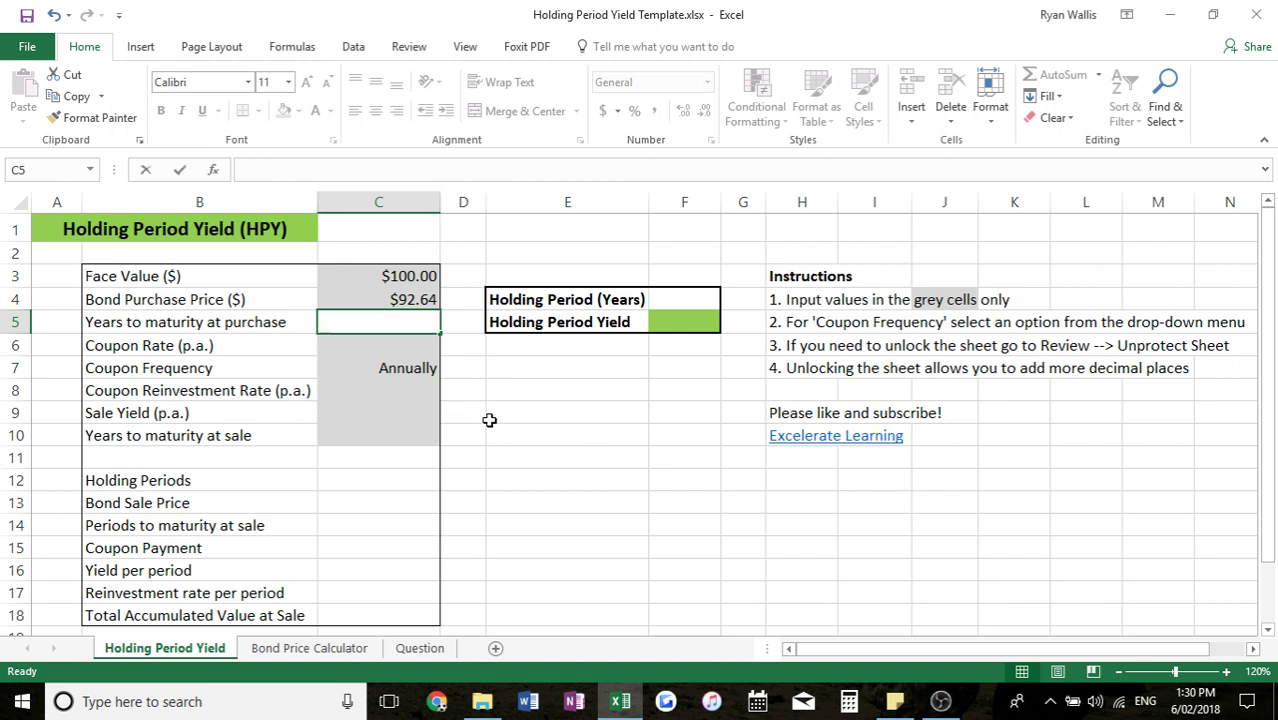
pyautogui.press('Return')
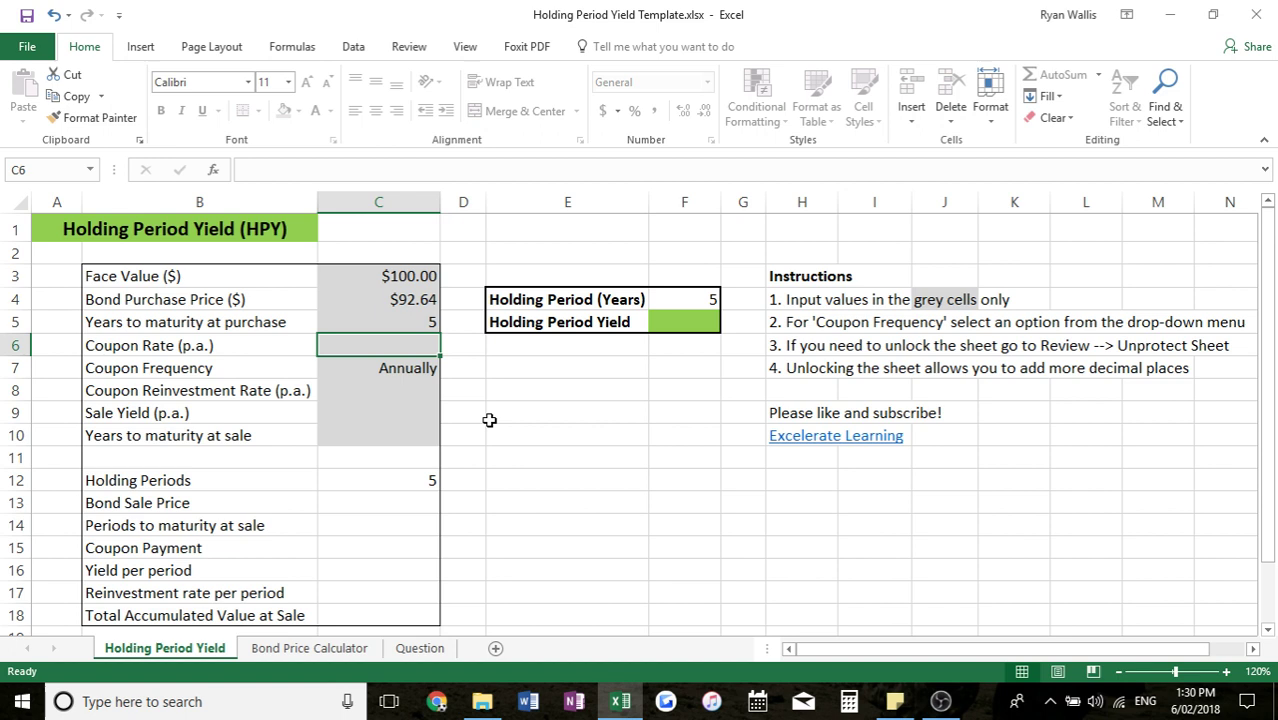
pyautogui.write('10')
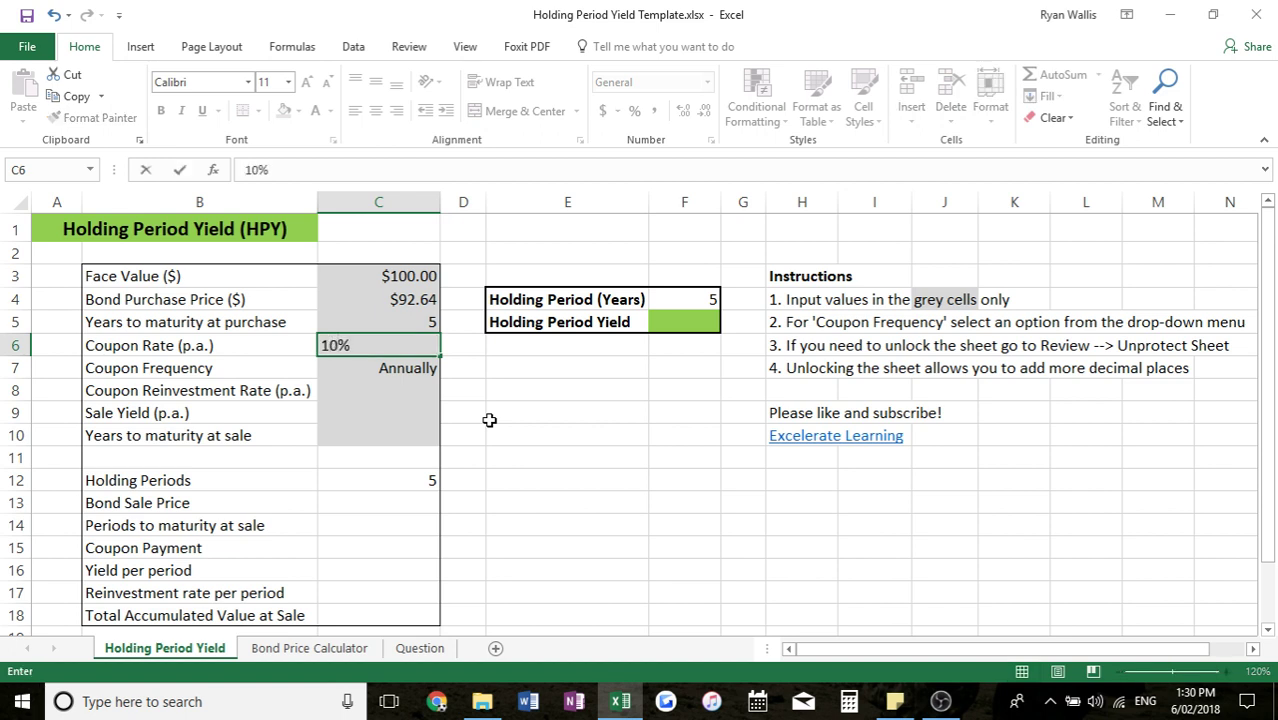
pyautogui.press('Return')
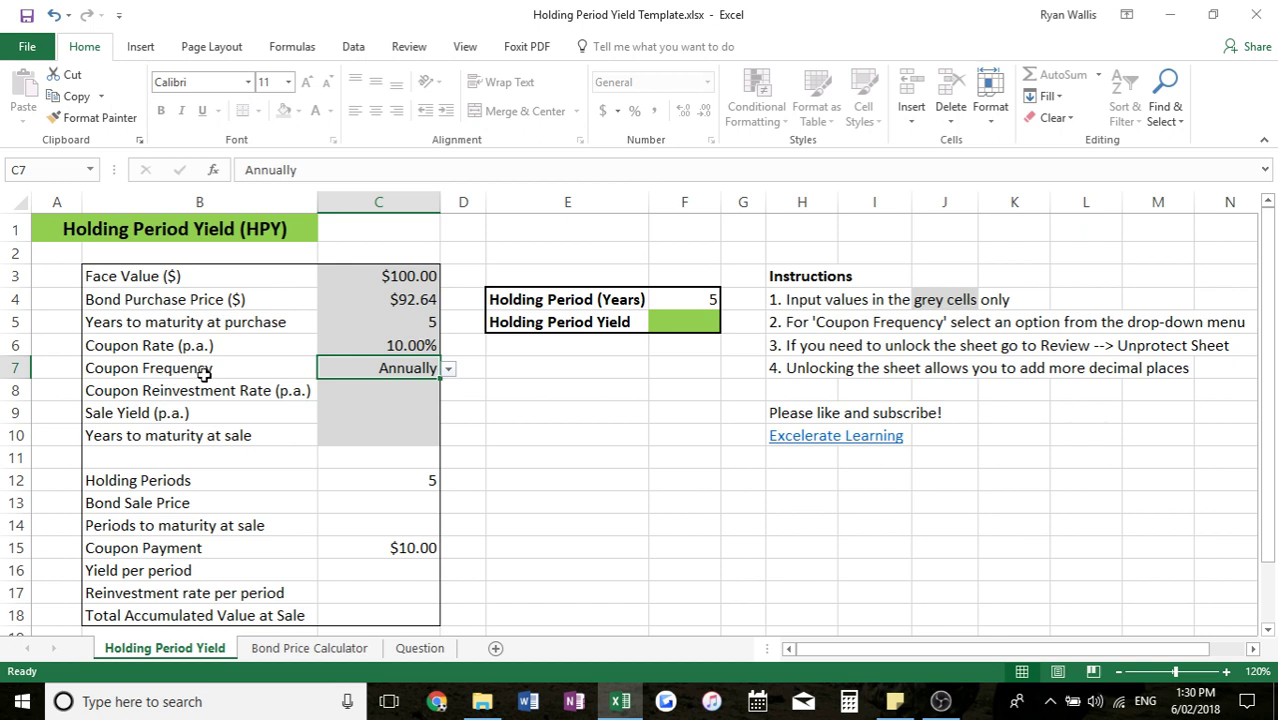
# Choose Biannually from the C7 coupon frequency dropdown, giving 10 periods and a $5.00 coupon
pyautogui.click(449, 370)
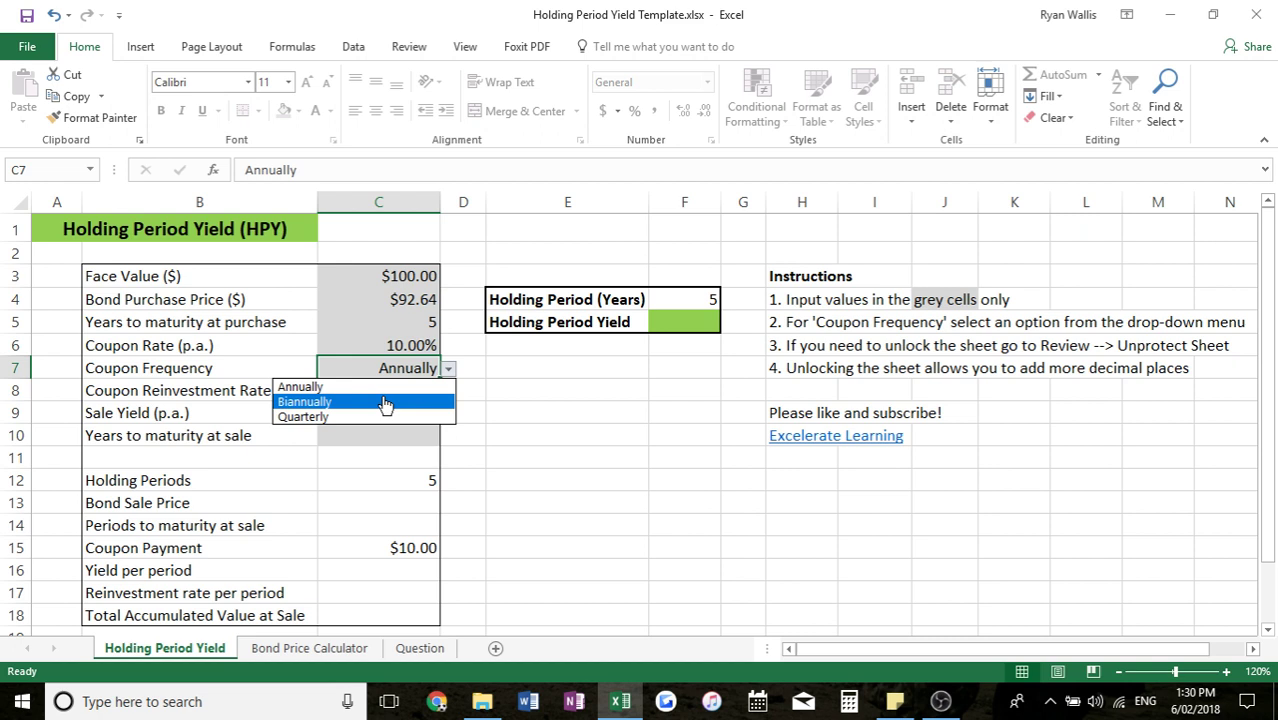
pyautogui.click(308, 403)
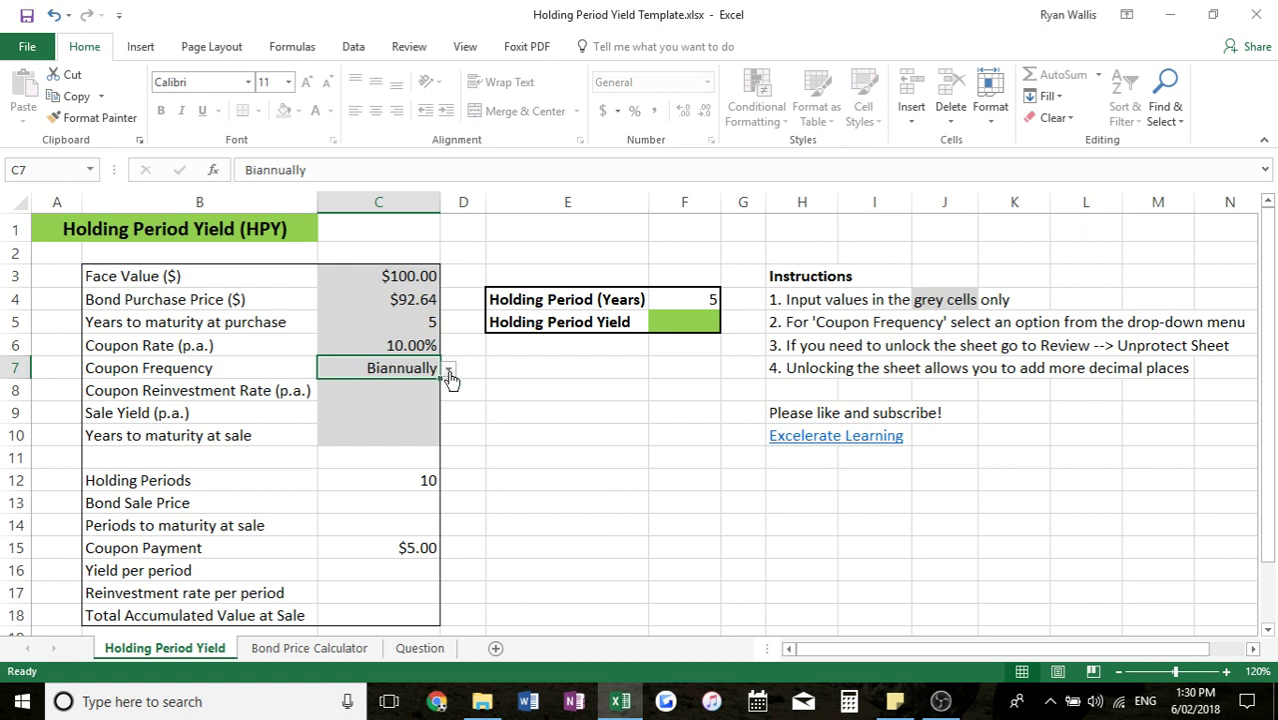
# Enter a 10% reinvestment rate, 8% sale yield and 2 years remaining at sale
pyautogui.click(375, 395)
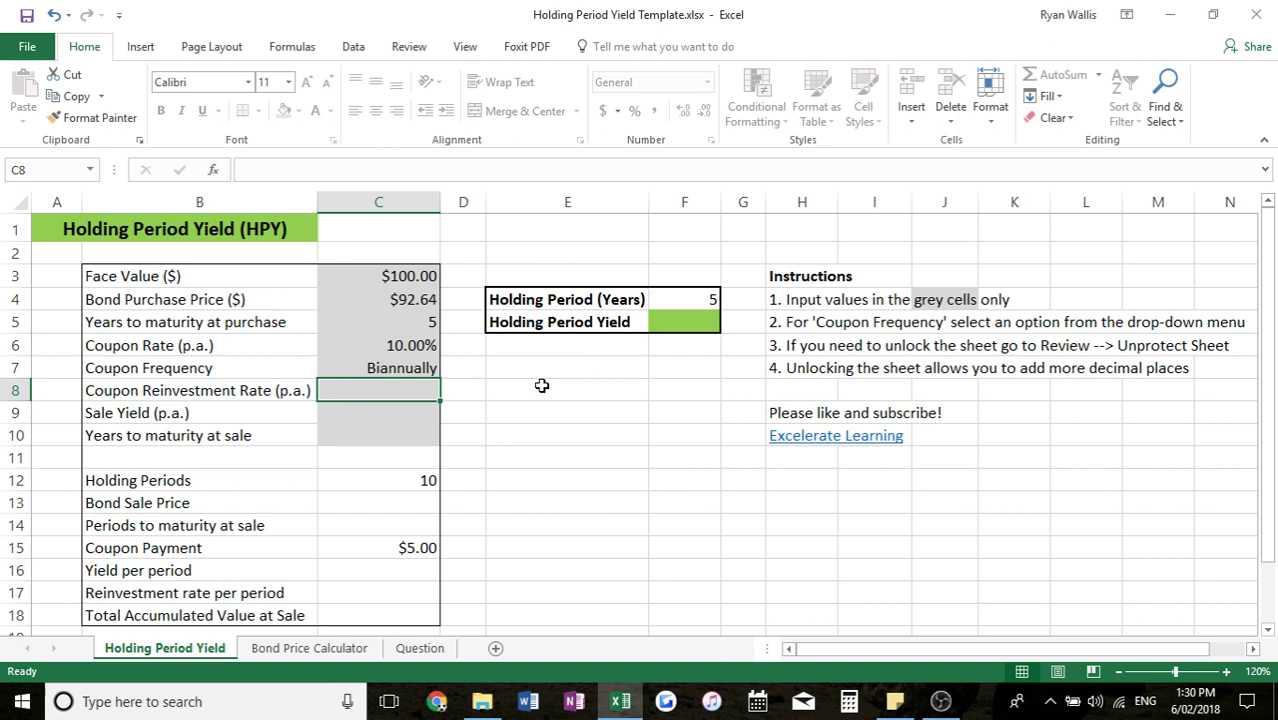
pyautogui.write('10')
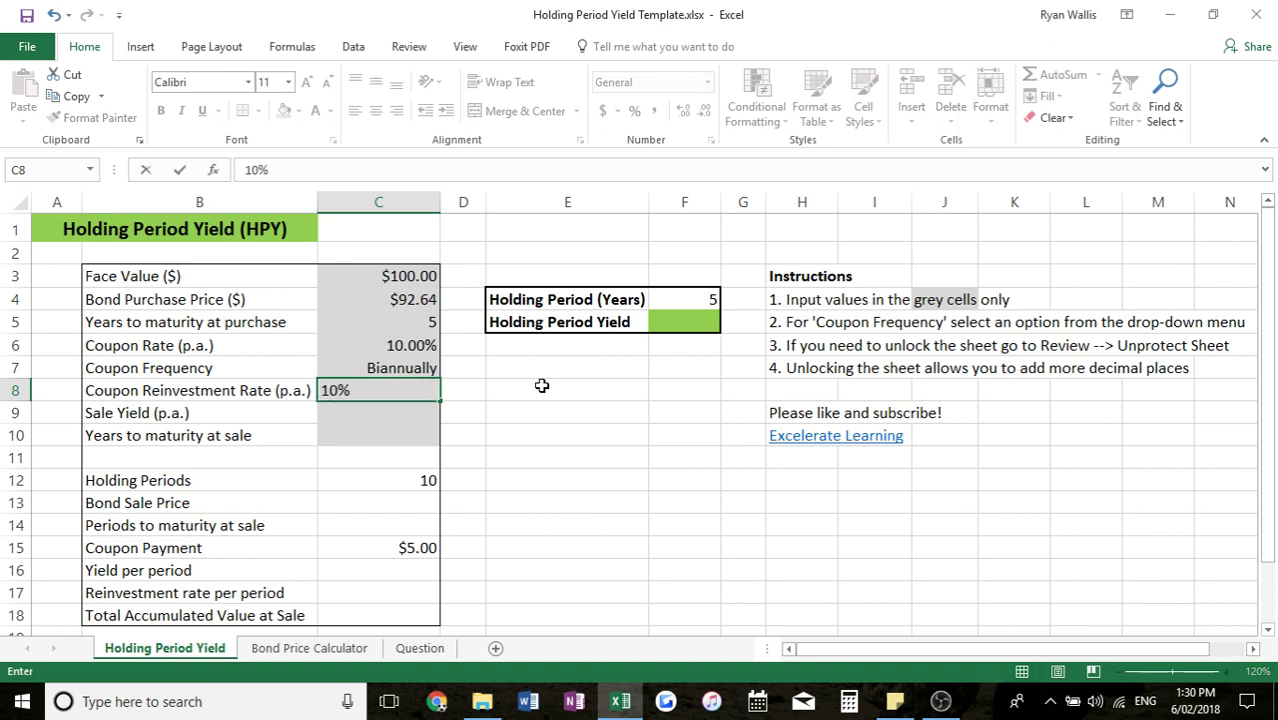
pyautogui.press('Return')
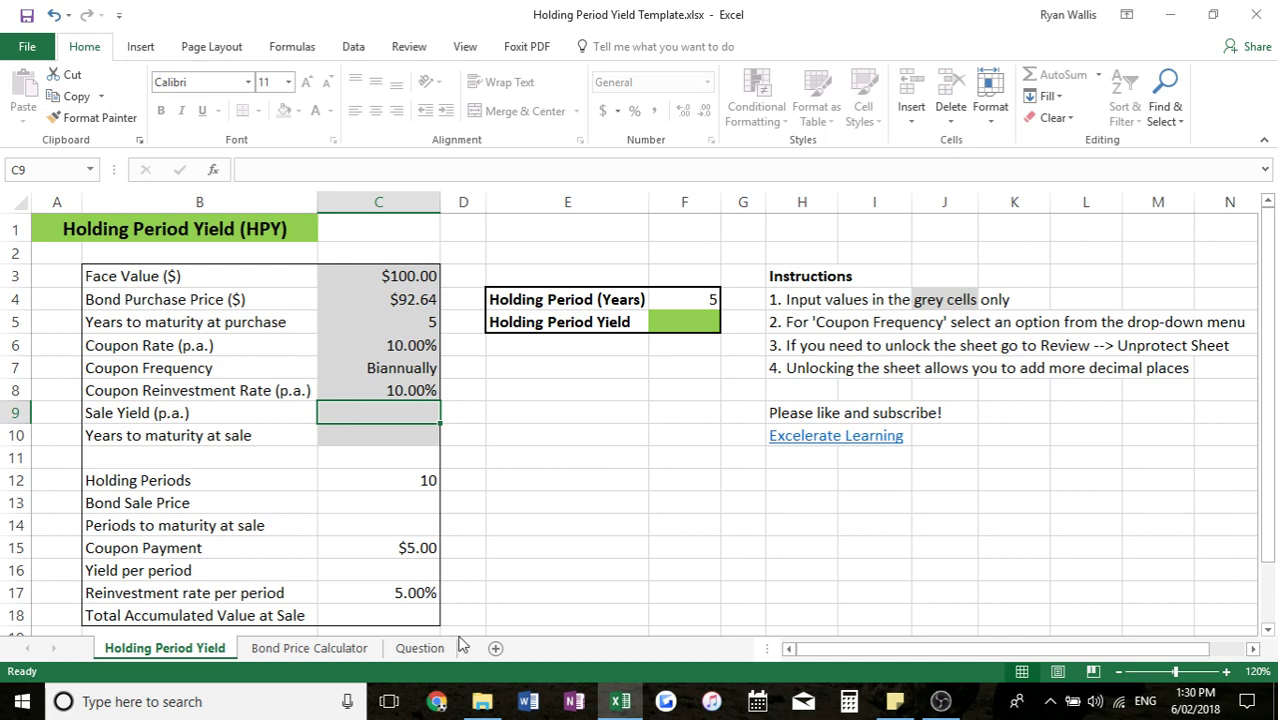
pyautogui.click(419, 648)
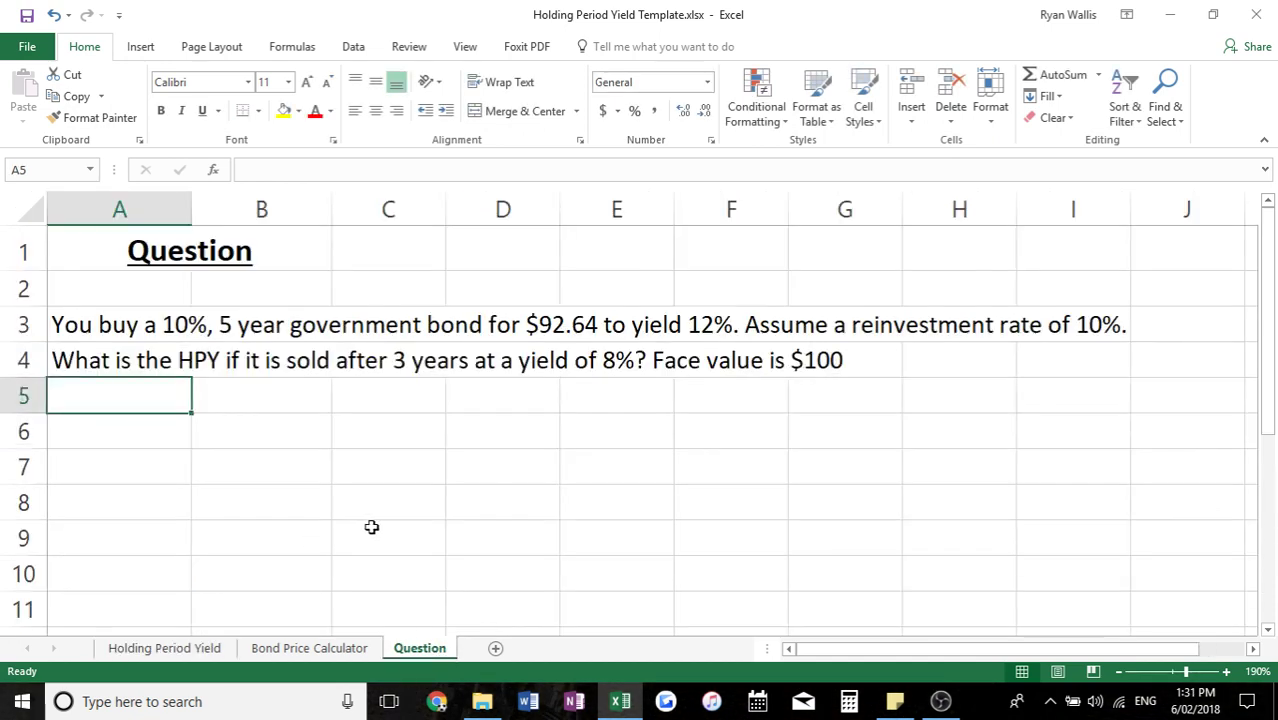
pyautogui.click(164, 648)
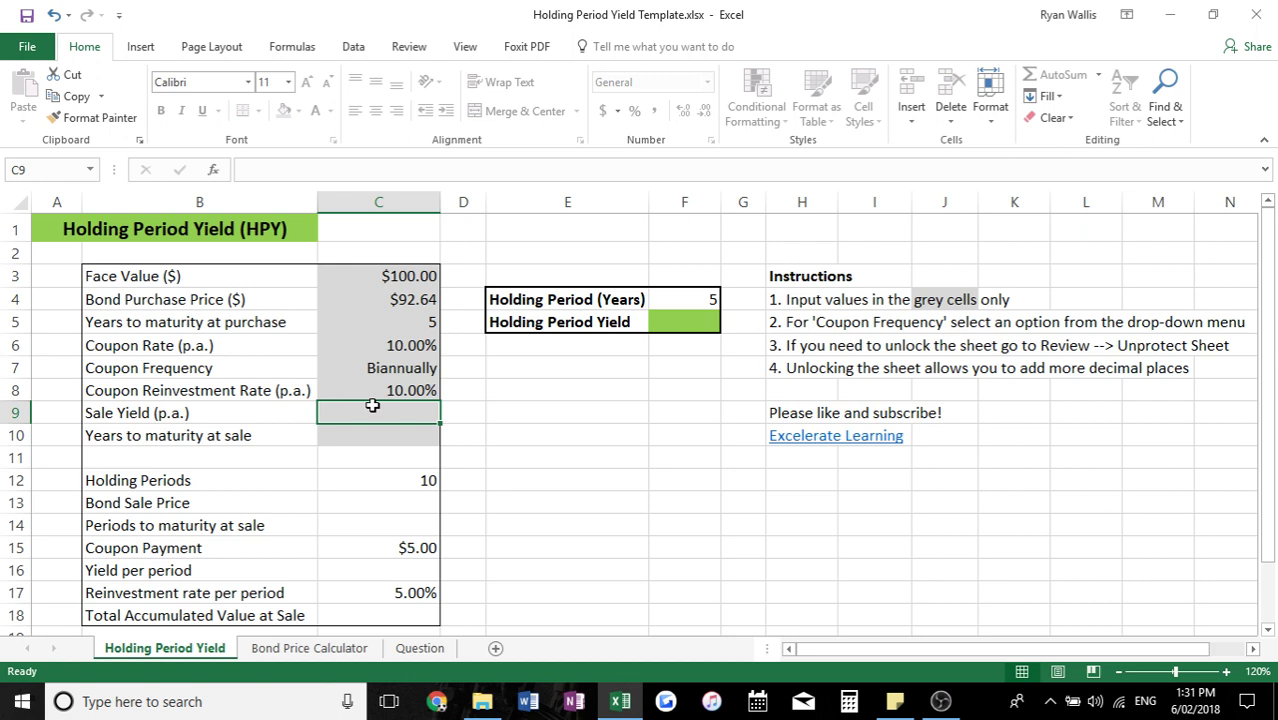
pyautogui.write('8%')
pyautogui.press('Return')
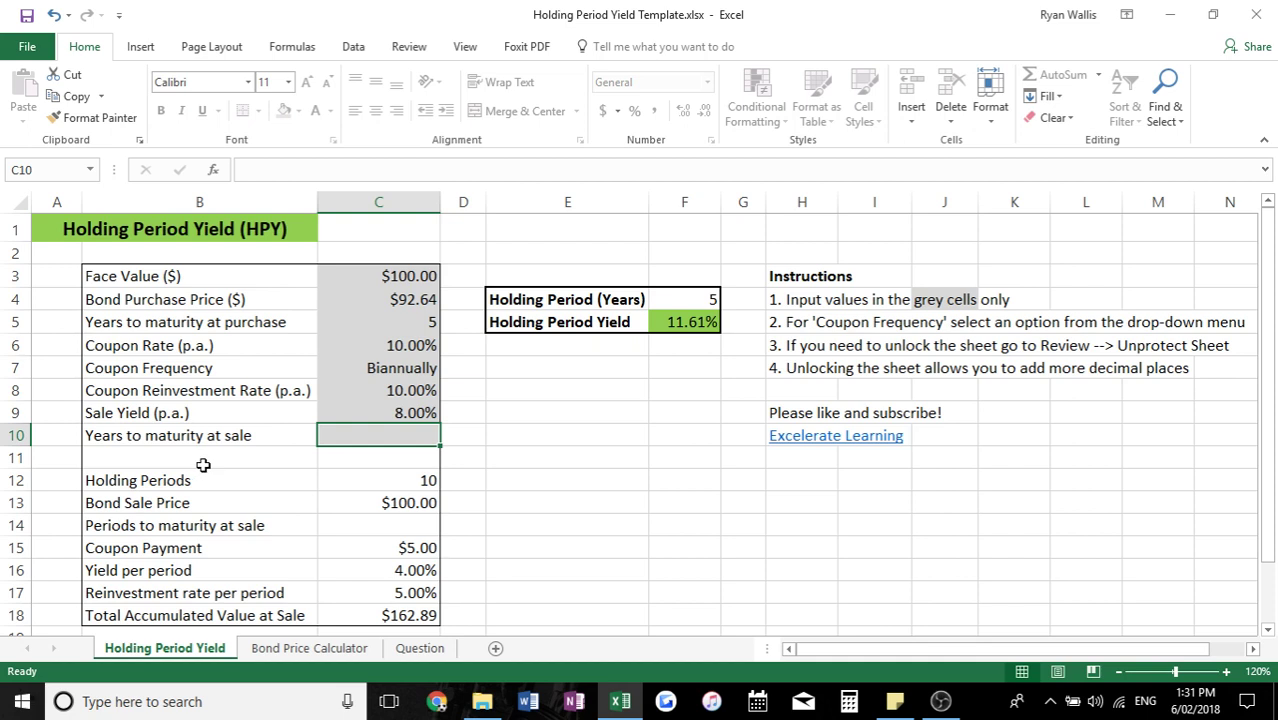
pyautogui.write('2')
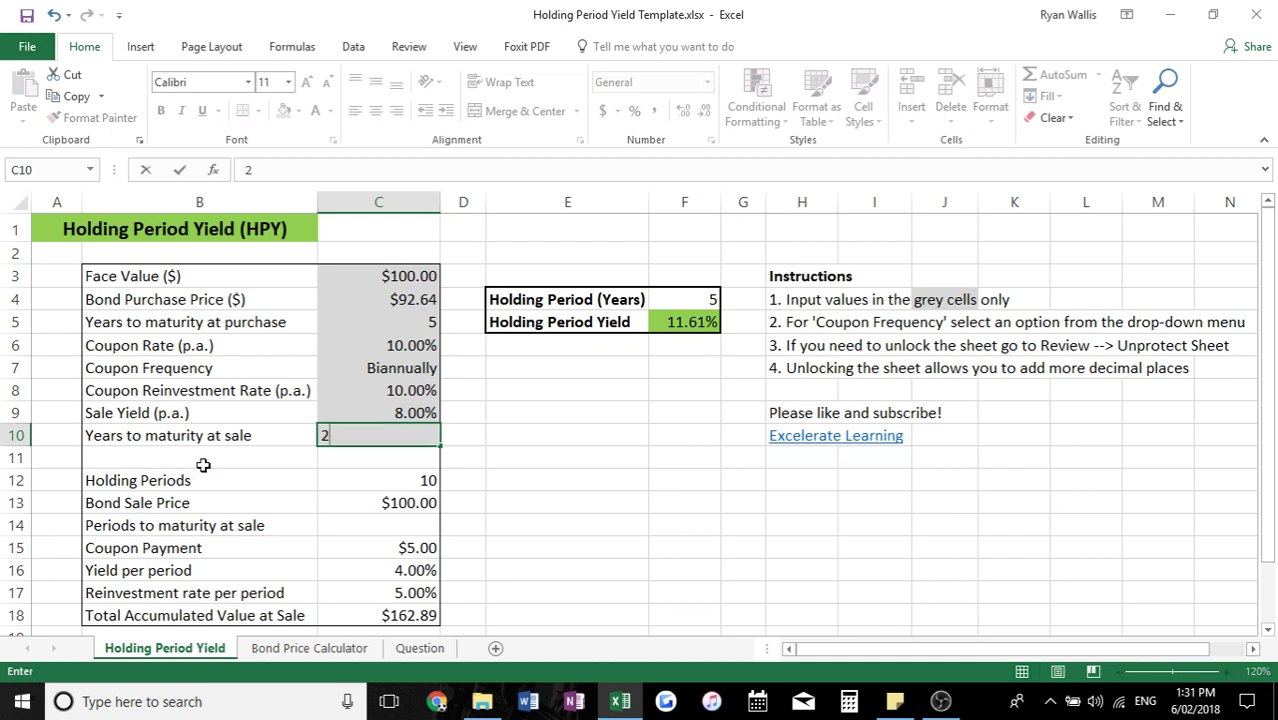
pyautogui.press('Return')
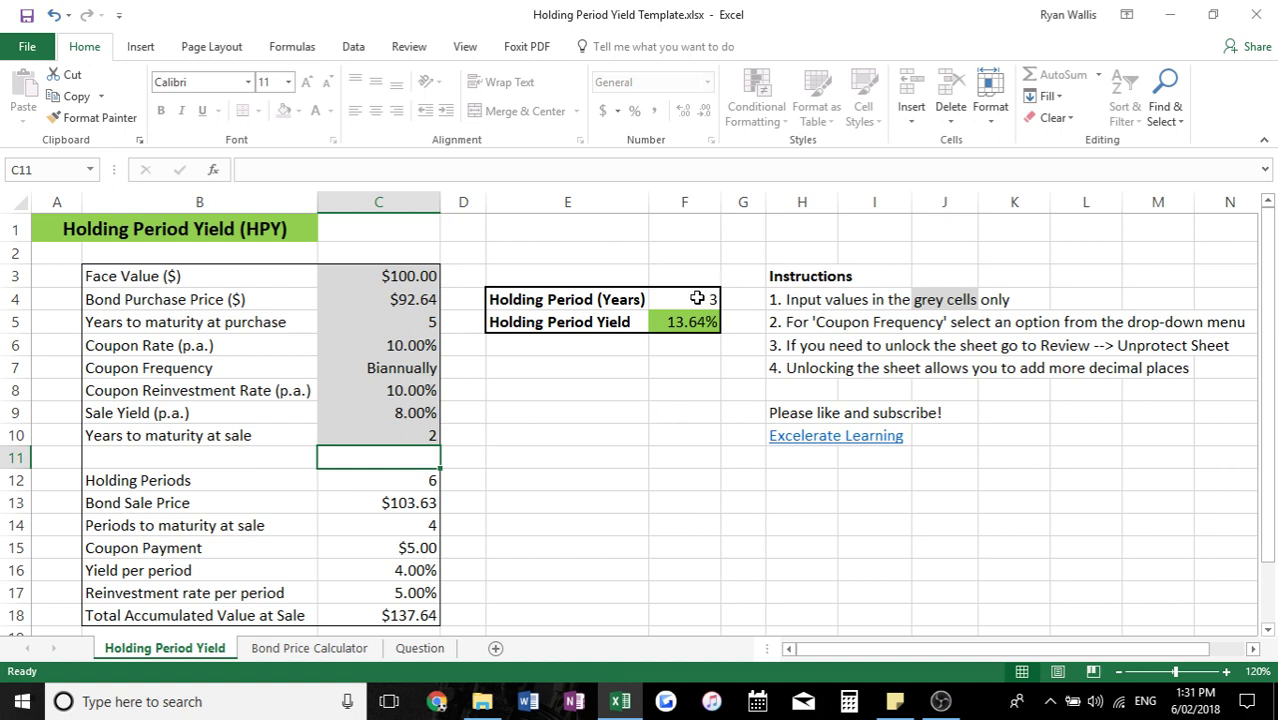
pyautogui.moveTo(705, 297); pyautogui.dragTo(697, 322)
pyautogui.click(690, 409)
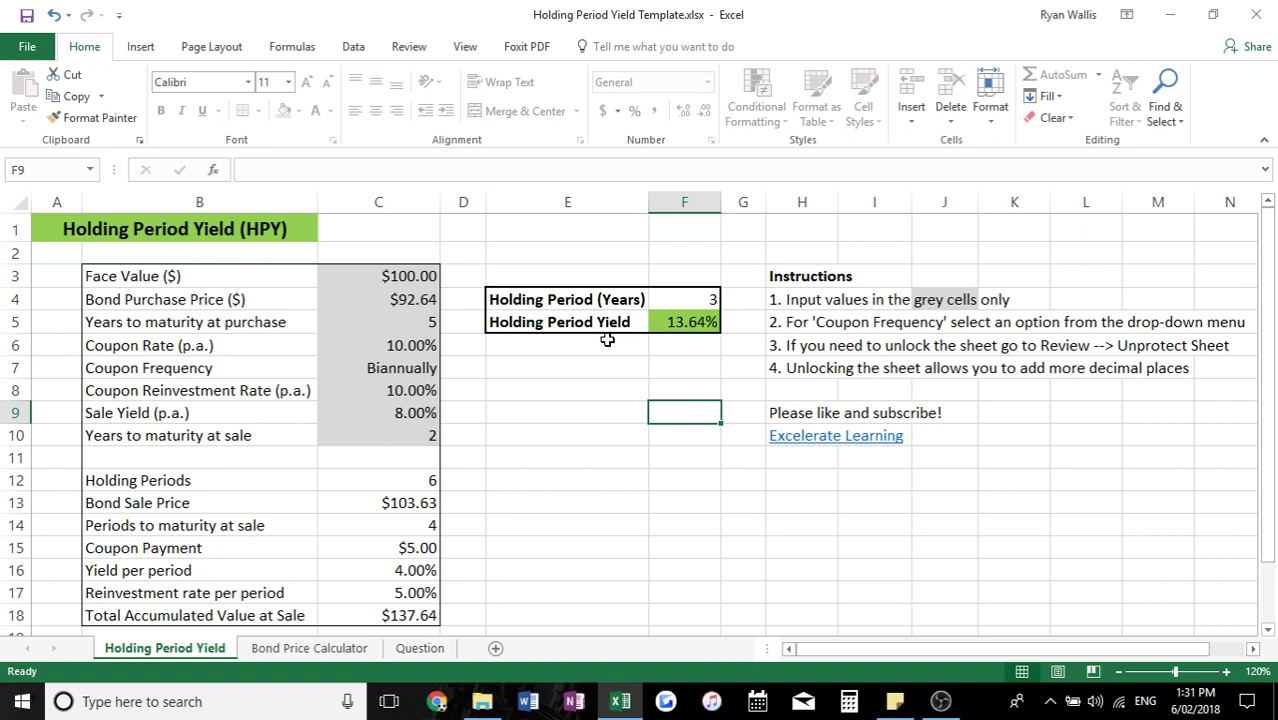
# Try reinvestment rates of 12%, 8% and finally 7% in C8, giving a 13.32% HPY
pyautogui.click(400, 389)
pyautogui.write('12')
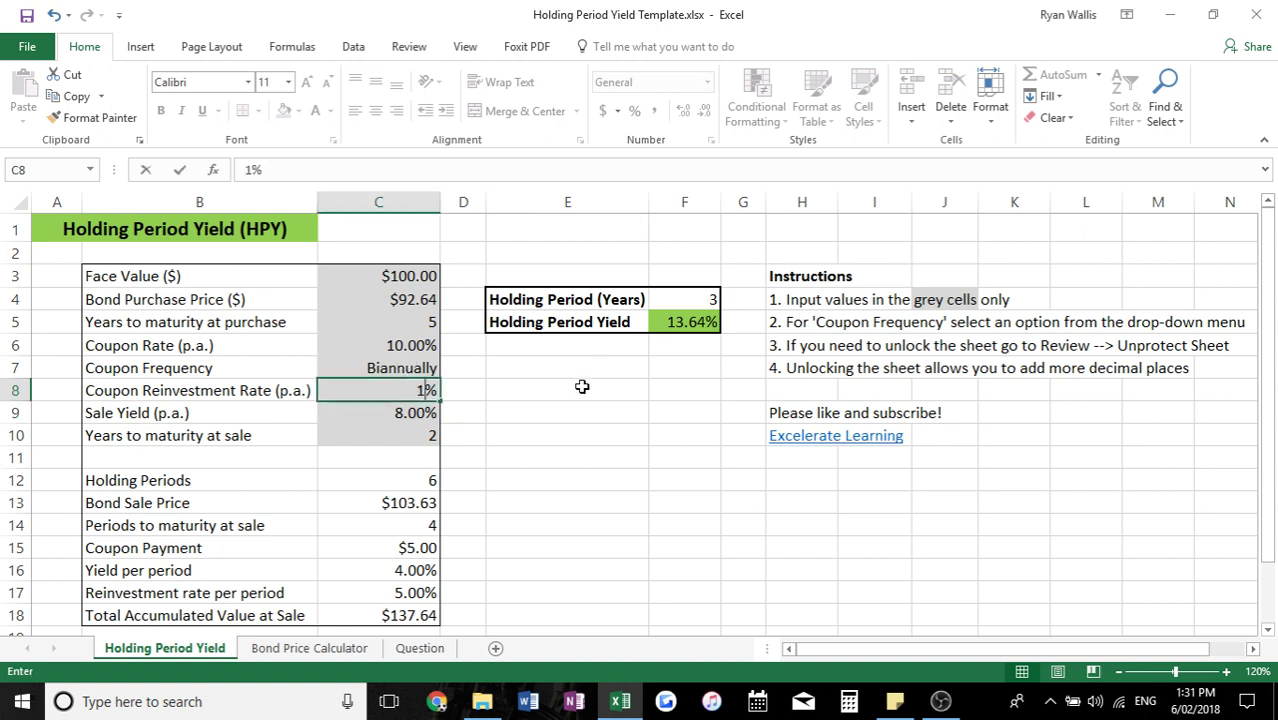
pyautogui.press('Return')
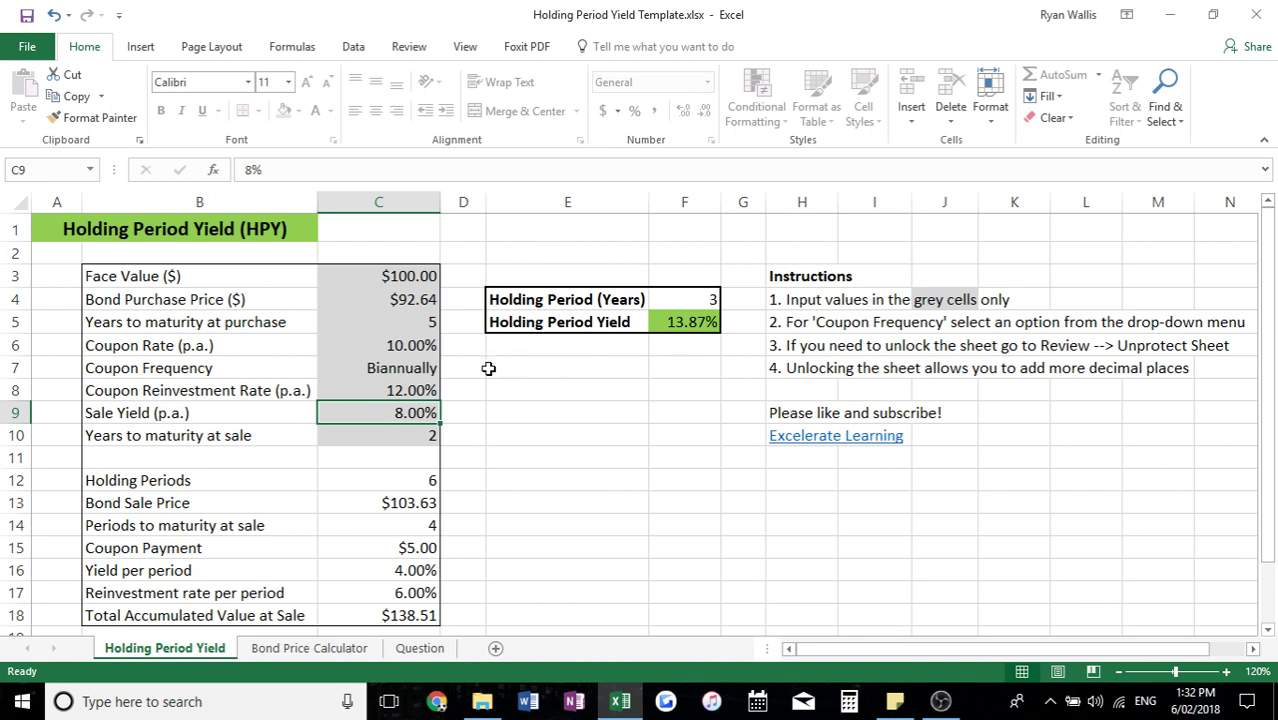
pyautogui.click(405, 393)
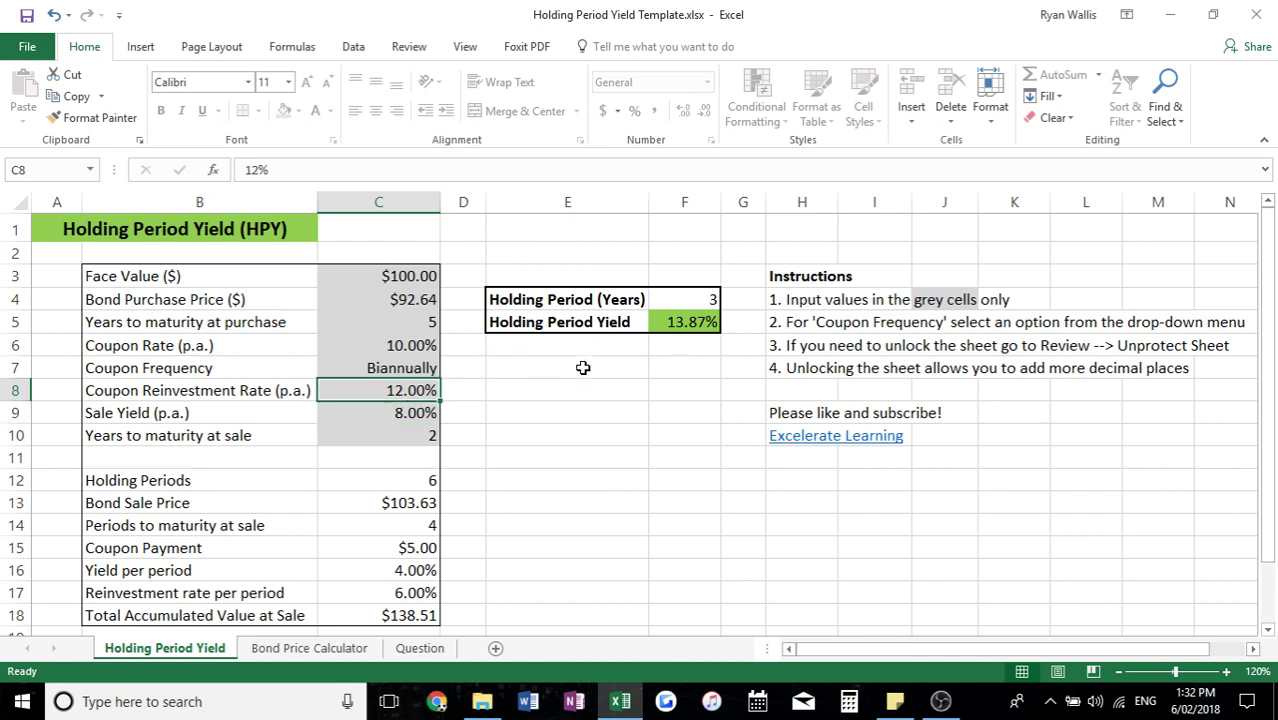
pyautogui.write('10')
pyautogui.press('BackSpace')
pyautogui.press('BackSpace')
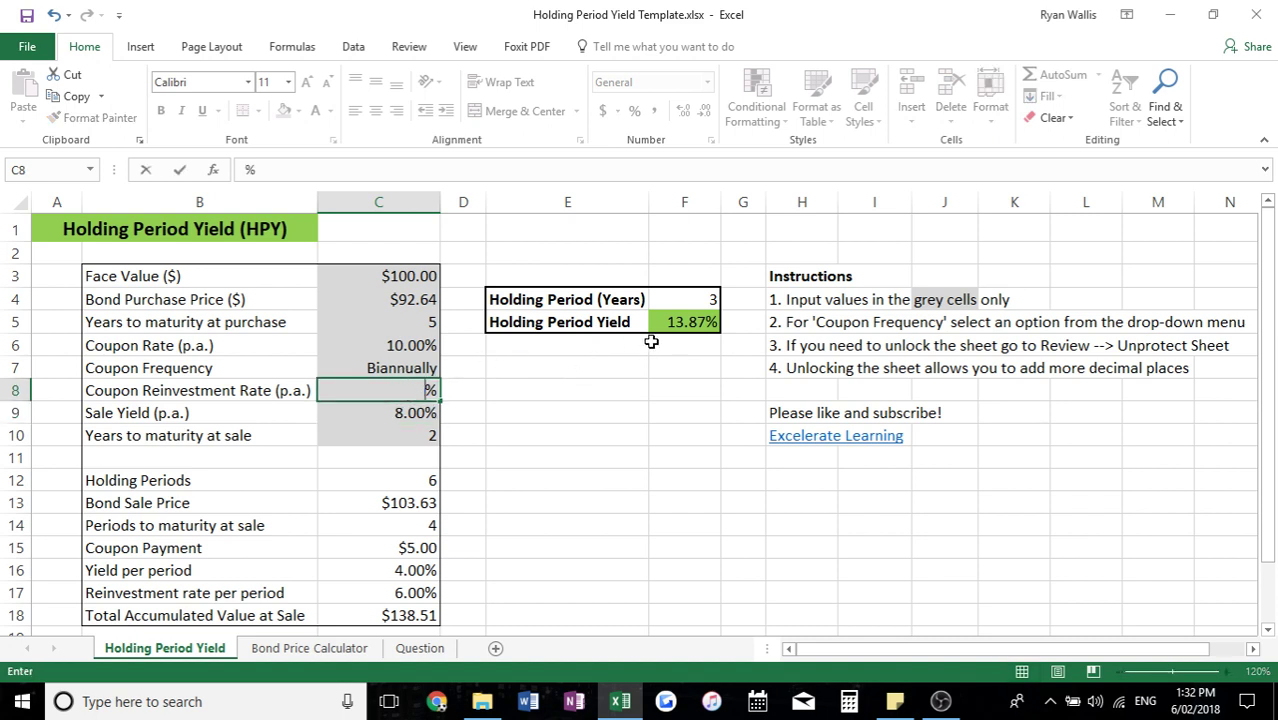
pyautogui.write('8')
pyautogui.press('Return')
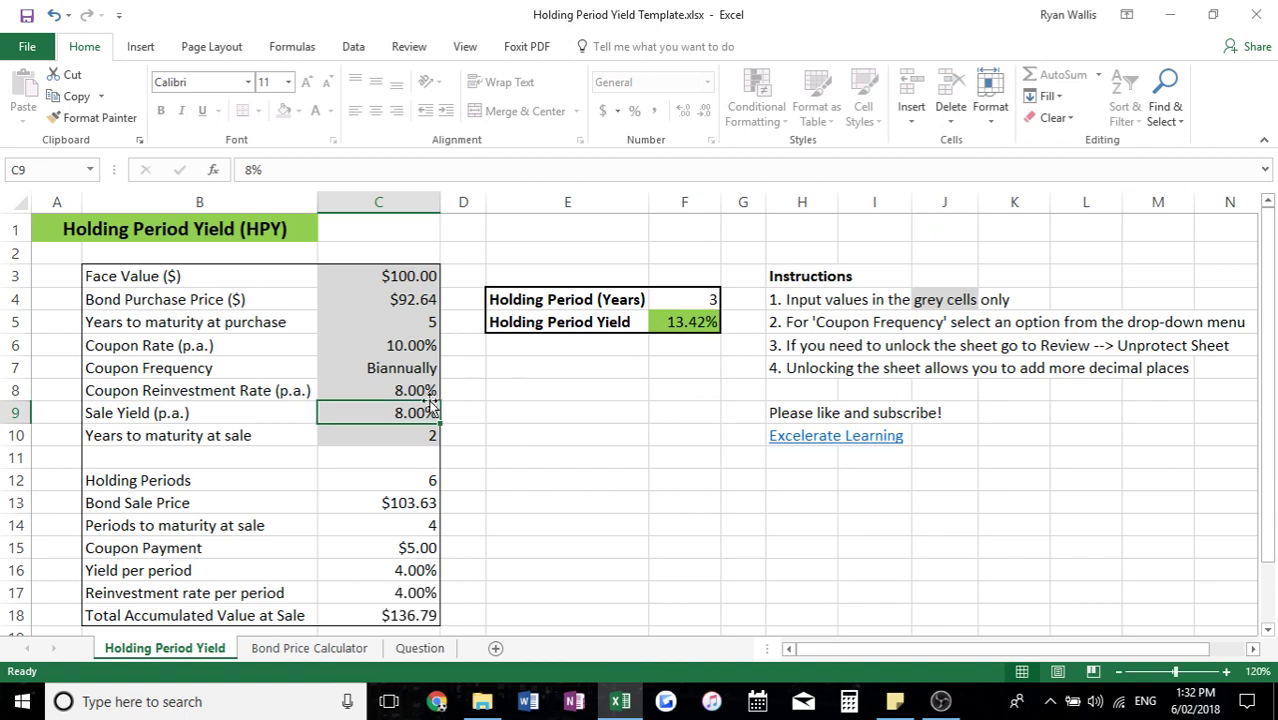
pyautogui.click(415, 391)
pyautogui.write('7')
pyautogui.hotkey('ctrl', 'Return')
pyautogui.press('Return')
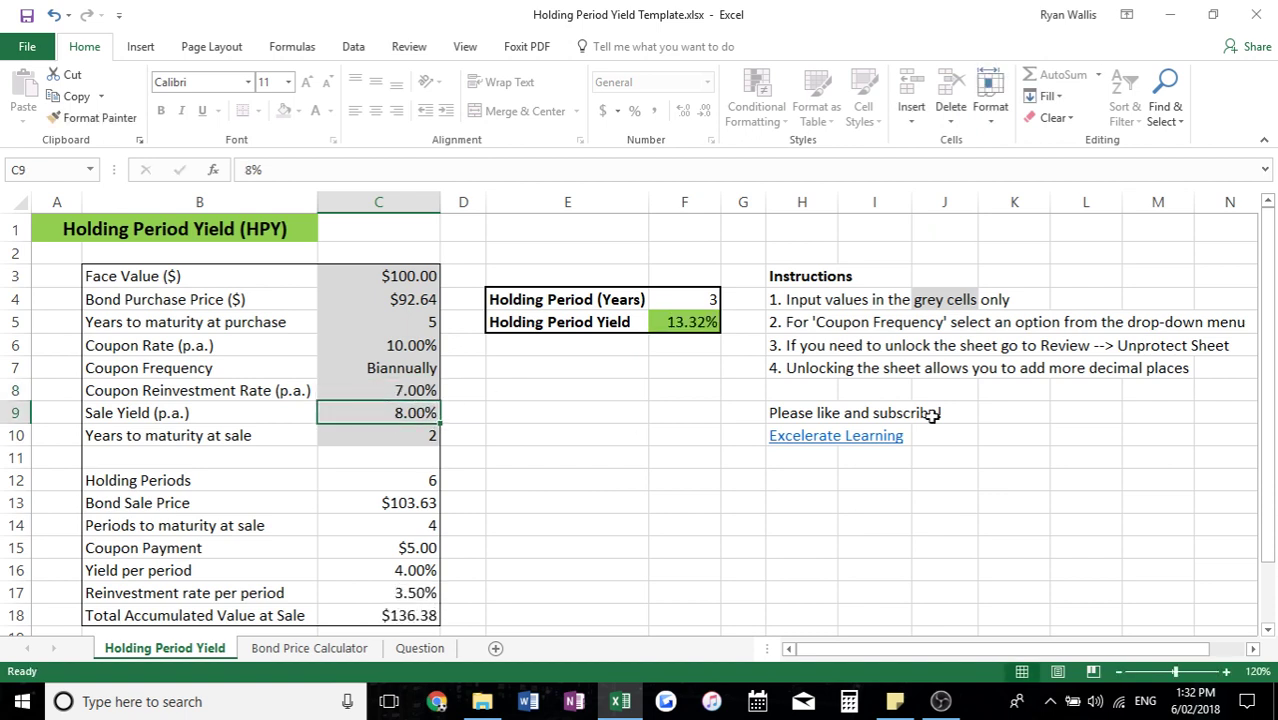